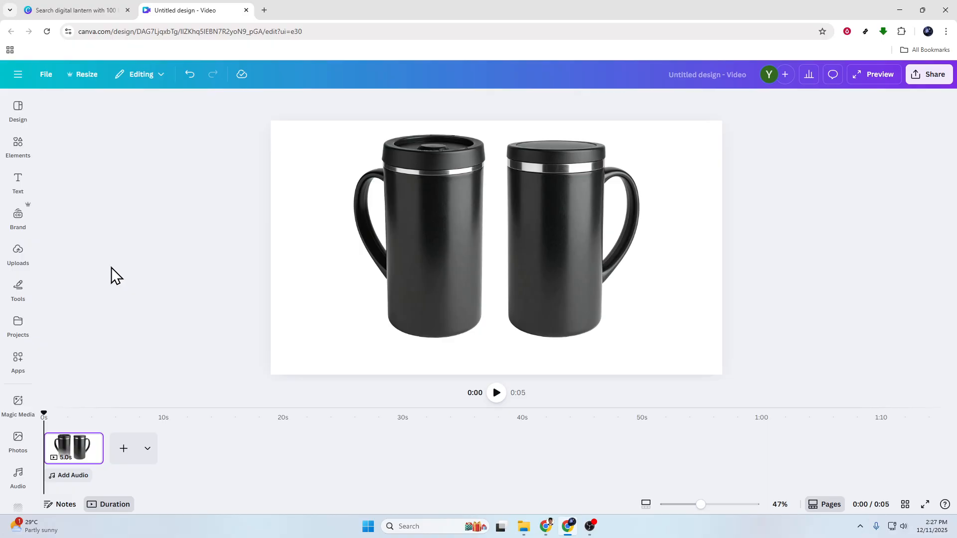
# Duplicate the mug image.
pyautogui.click(588, 275)
pyautogui.moveTo(585, 273); pyautogui.dragTo(584, 269)
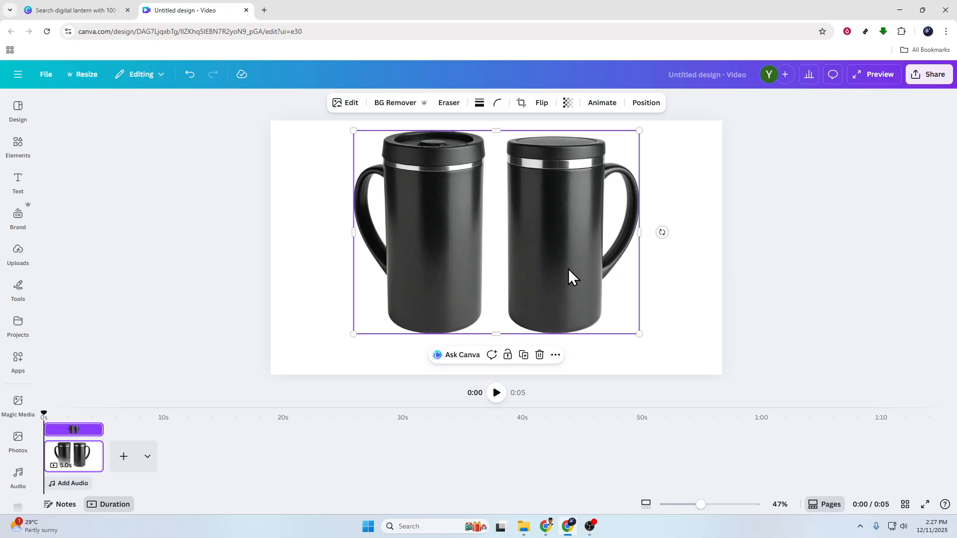
pyautogui.click(805, 301)
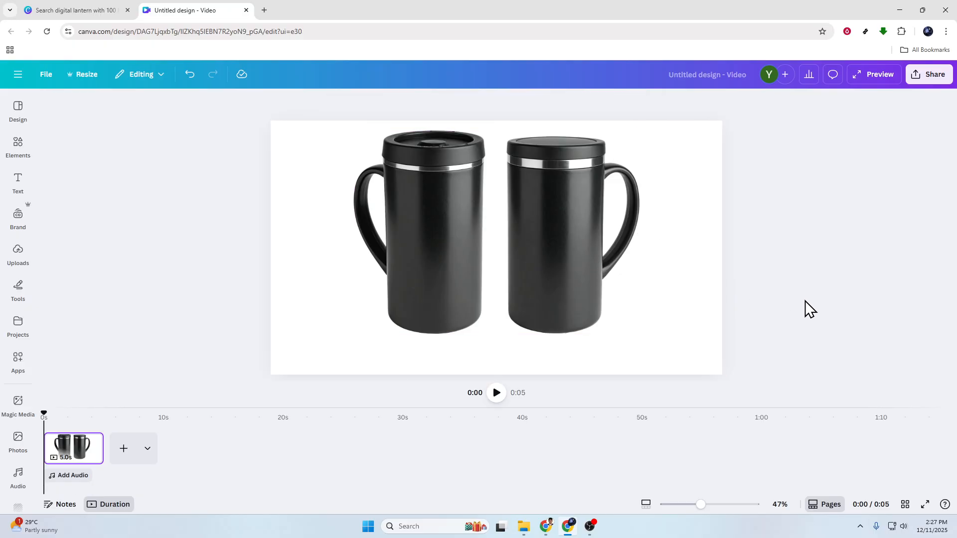
pyautogui.click(697, 325)
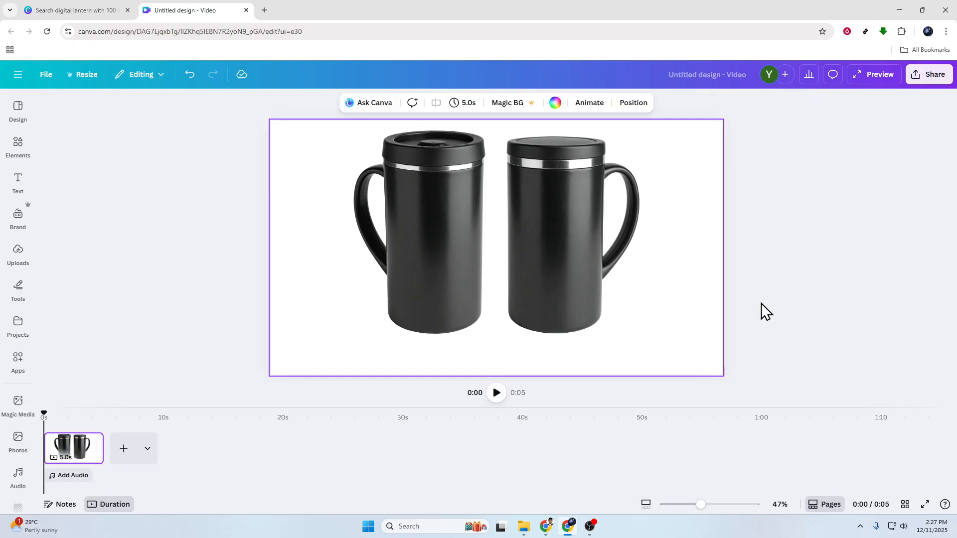
pyautogui.click(547, 262)
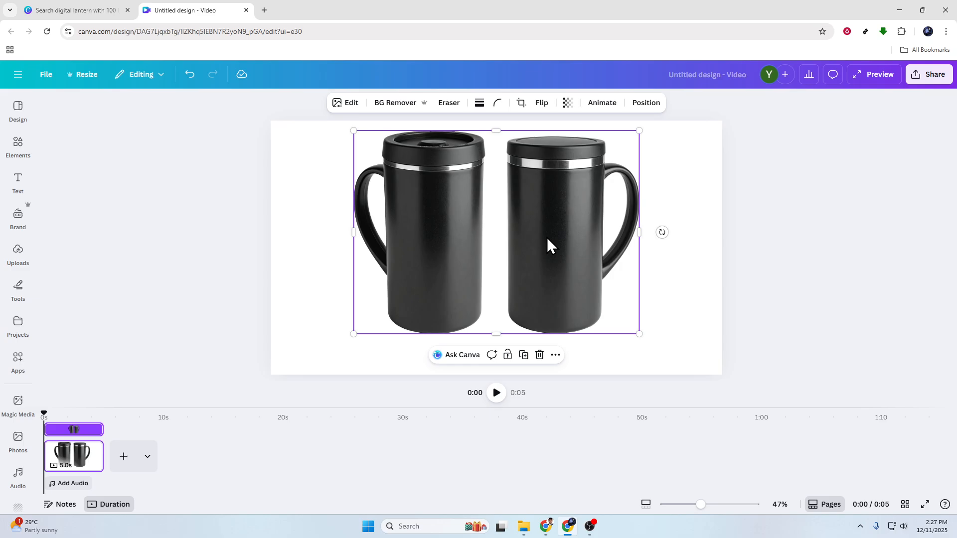
pyautogui.rightClick(573, 220)
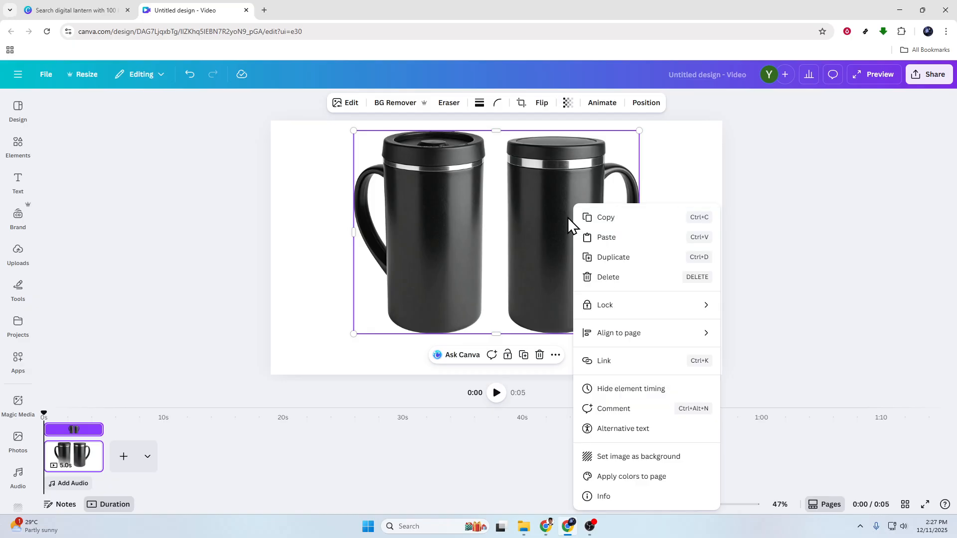
pyautogui.click(621, 260)
pyautogui.moveTo(573, 248)
pyautogui.mouseDown()
pyautogui.moveTo(626, 253)
pyautogui.moveTo(583, 272)
pyautogui.moveTo(581, 224)
pyautogui.moveTo(589, 252)
pyautogui.mouseUp()
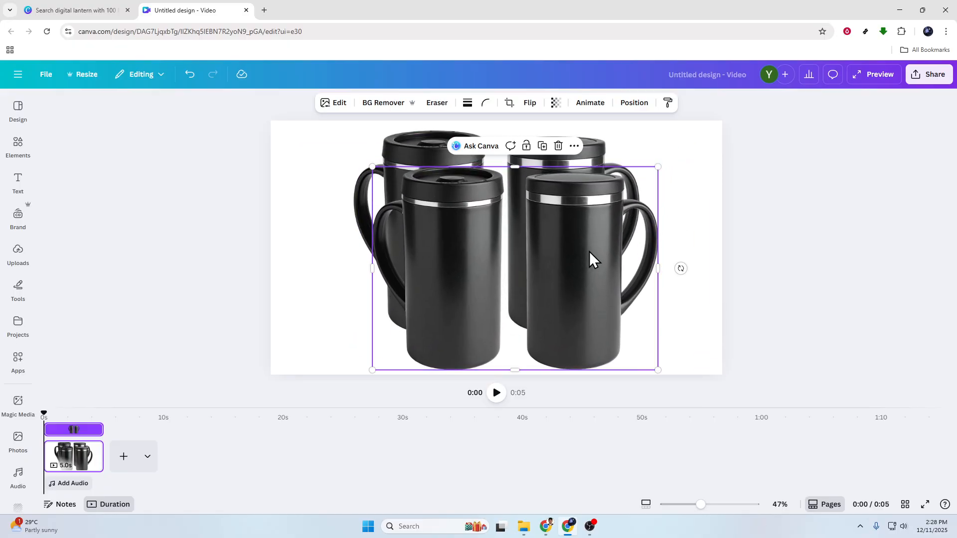
# Flip the duplicate vertically and place it directly below the original mugs.
pyautogui.moveTo(591, 250); pyautogui.dragTo(613, 243)
pyautogui.moveTo(701, 261); pyautogui.dragTo(293, 263)
pyautogui.moveTo(586, 247); pyautogui.dragTo(603, 416)
pyautogui.moveTo(563, 365)
pyautogui.mouseDown()
pyautogui.moveTo(564, 338)
pyautogui.moveTo(562, 363)
pyautogui.mouseUp()
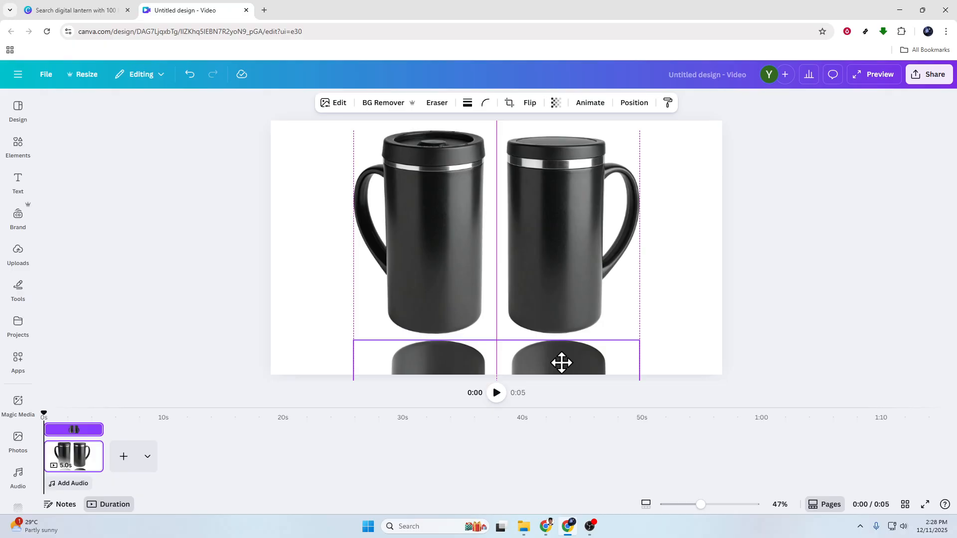
pyautogui.moveTo(562, 363); pyautogui.dragTo(562, 363)
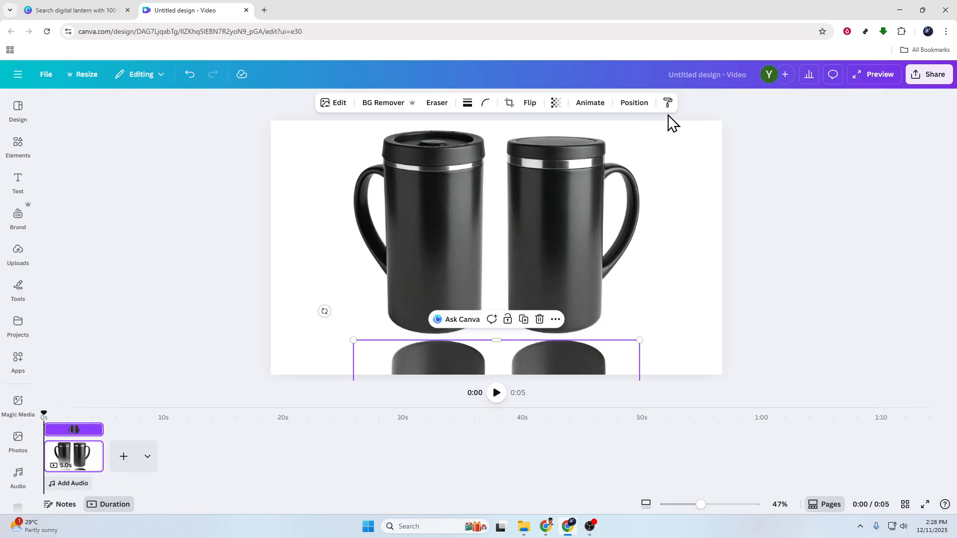
# Send the flipped copy behind the original mug image in the layer order.
pyautogui.click(630, 104)
pyautogui.click(166, 134)
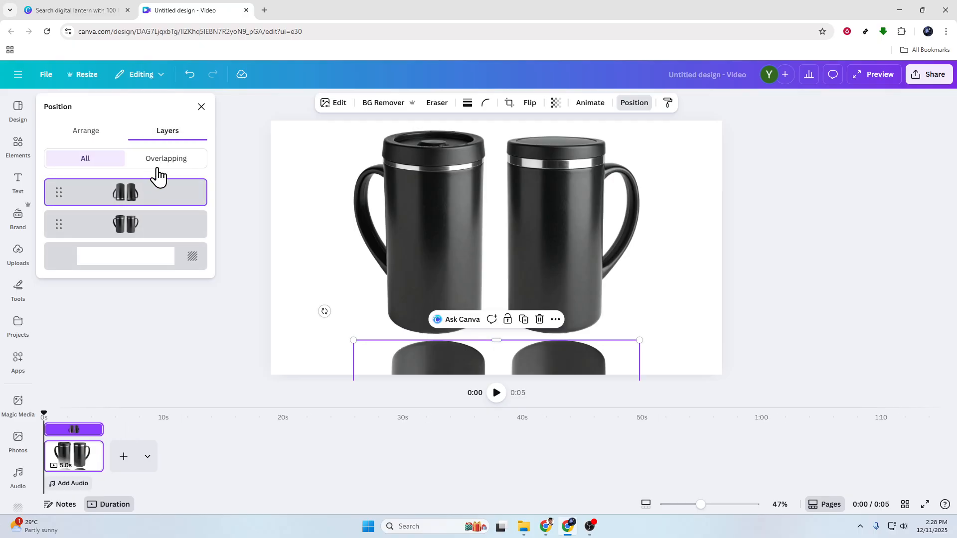
pyautogui.moveTo(163, 202); pyautogui.dragTo(171, 230)
# Move the flipped reflection up so its top meets the bottoms of the mugs.
pyautogui.moveTo(563, 362); pyautogui.dragTo(560, 331)
pyautogui.click(800, 320)
pyautogui.click(558, 357)
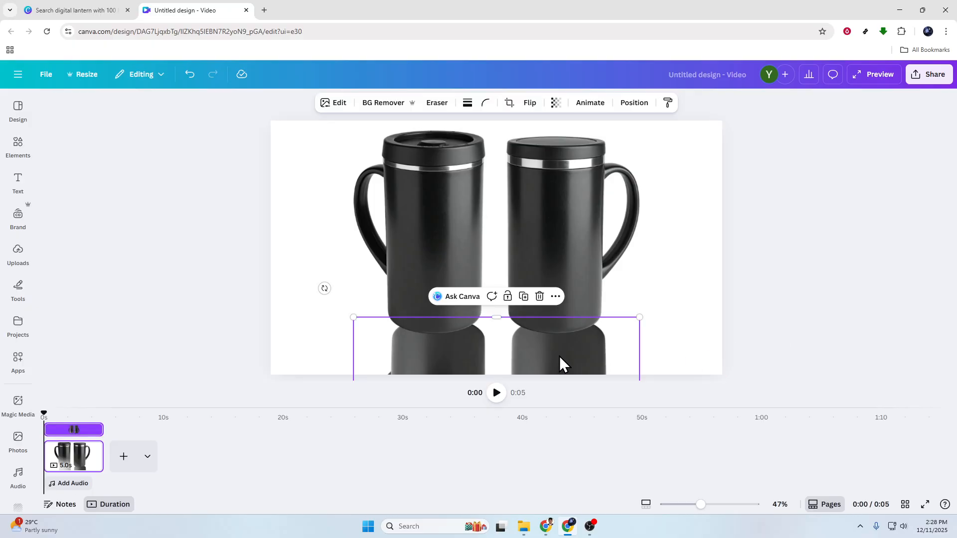
pyautogui.moveTo(559, 356)
pyautogui.mouseDown()
pyautogui.moveTo(558, 335)
pyautogui.moveTo(567, 340)
pyautogui.mouseUp()
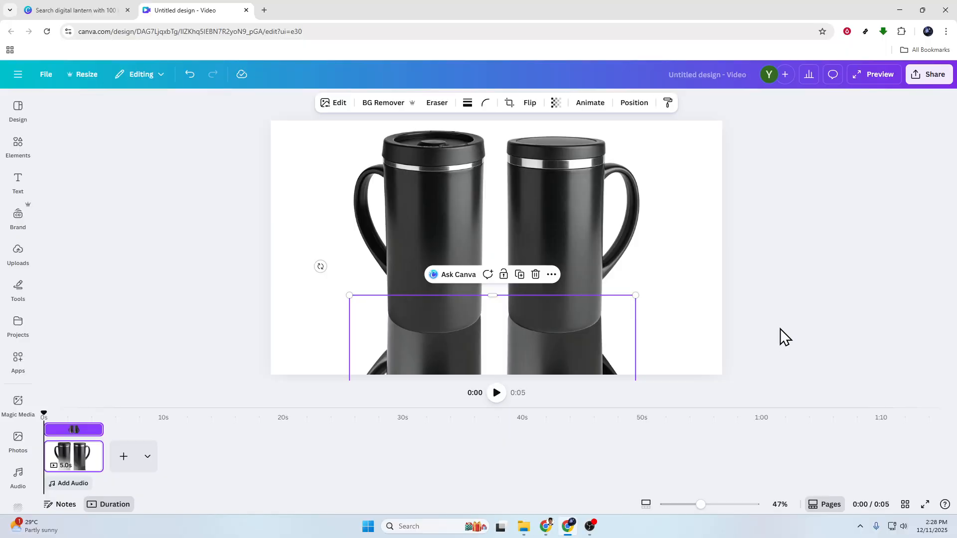
# Set the reflection's transparency to 37.
pyautogui.click(556, 103)
pyautogui.moveTo(577, 150); pyautogui.dragTo(534, 157)
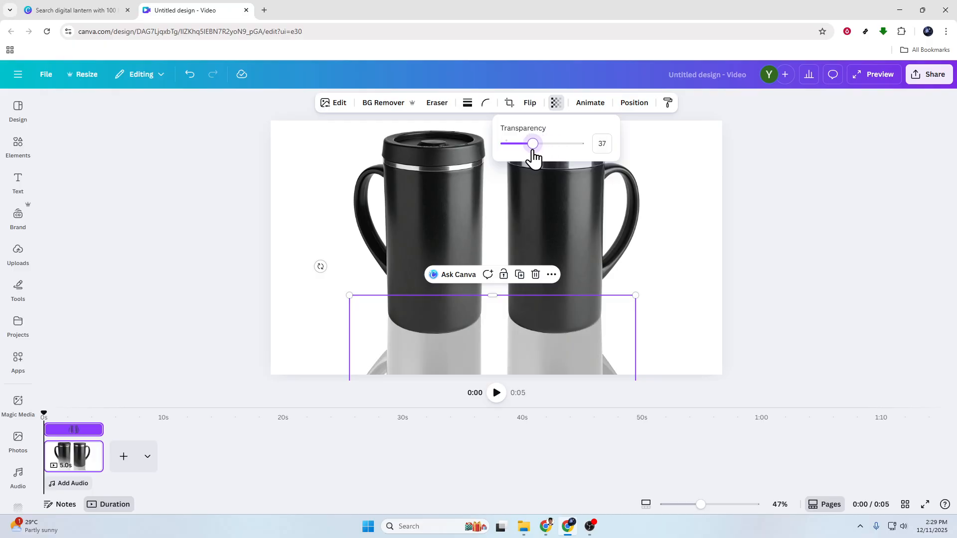
pyautogui.click(786, 272)
pyautogui.click(776, 284)
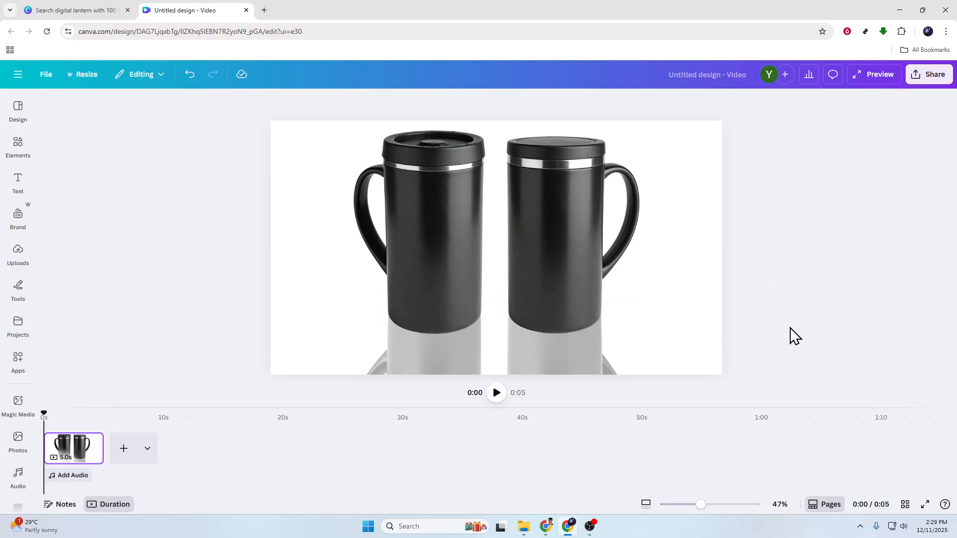
# Set the reflection's transparency to 32.
pyautogui.click(545, 347)
pyautogui.click(555, 104)
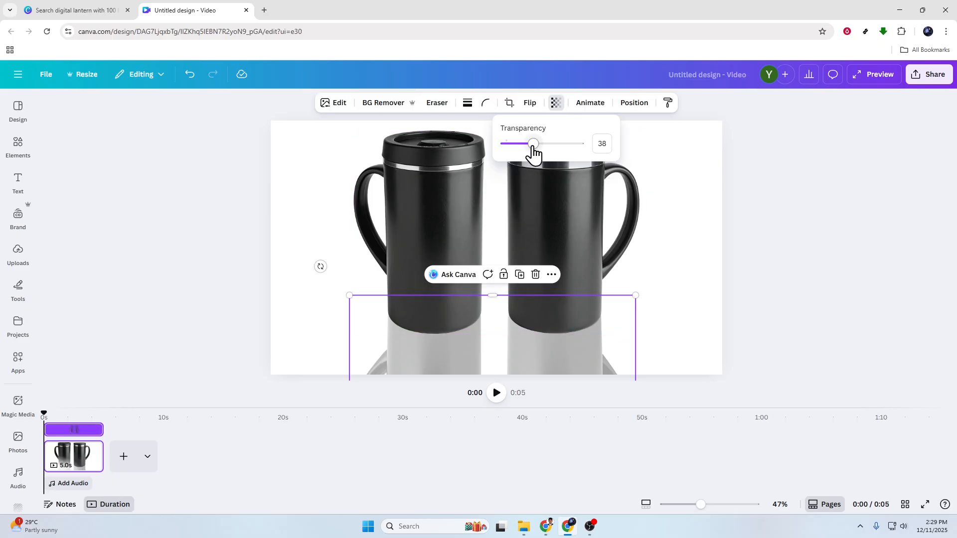
pyautogui.moveTo(533, 152); pyautogui.dragTo(530, 153)
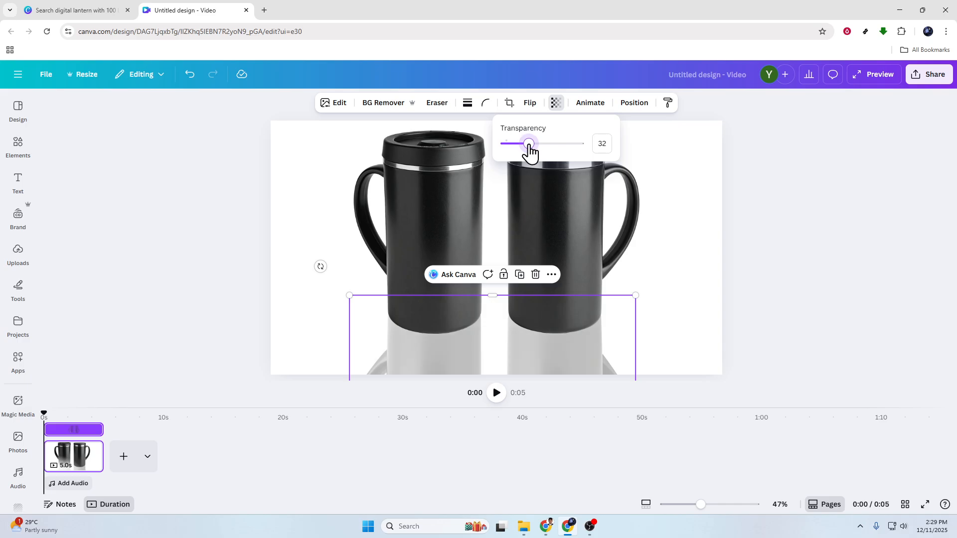
# Search the Photos library for gradient.
pyautogui.click(18, 180)
pyautogui.click(18, 145)
pyautogui.doubleClick(111, 131)
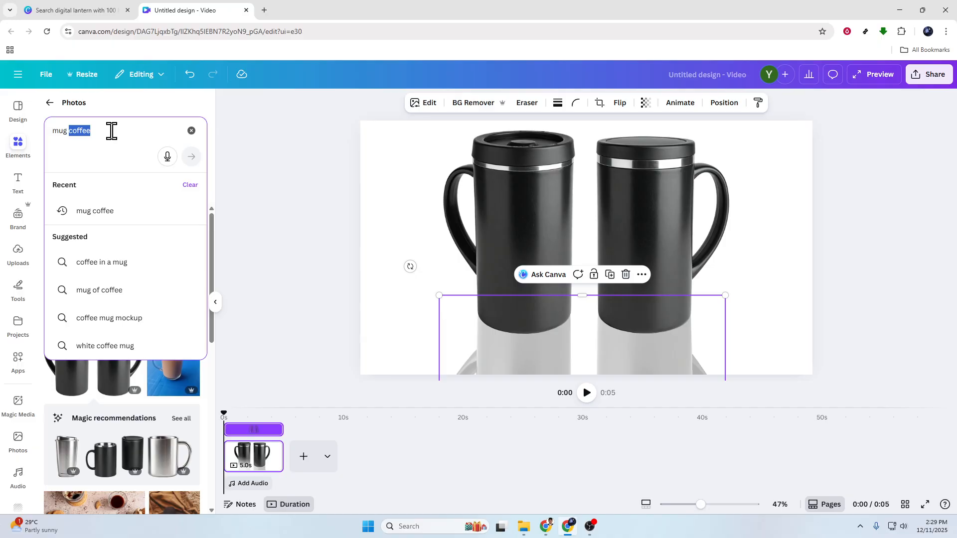
pyautogui.press('BackSpace')
pyautogui.press('BackSpace')
pyautogui.press('BackSpace')
pyautogui.press('BackSpace')
pyautogui.press('BackSpace')
pyautogui.write('gradi')
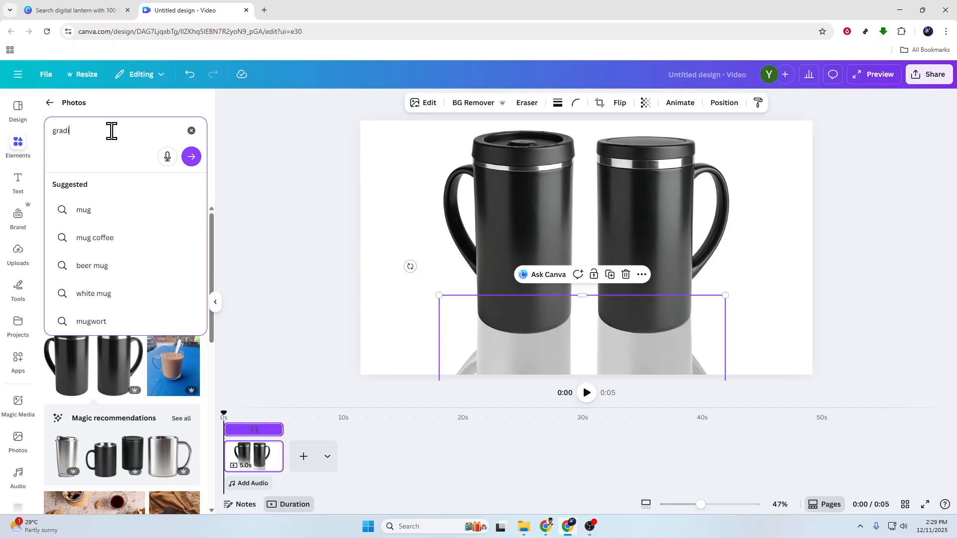
pyautogui.click(89, 212)
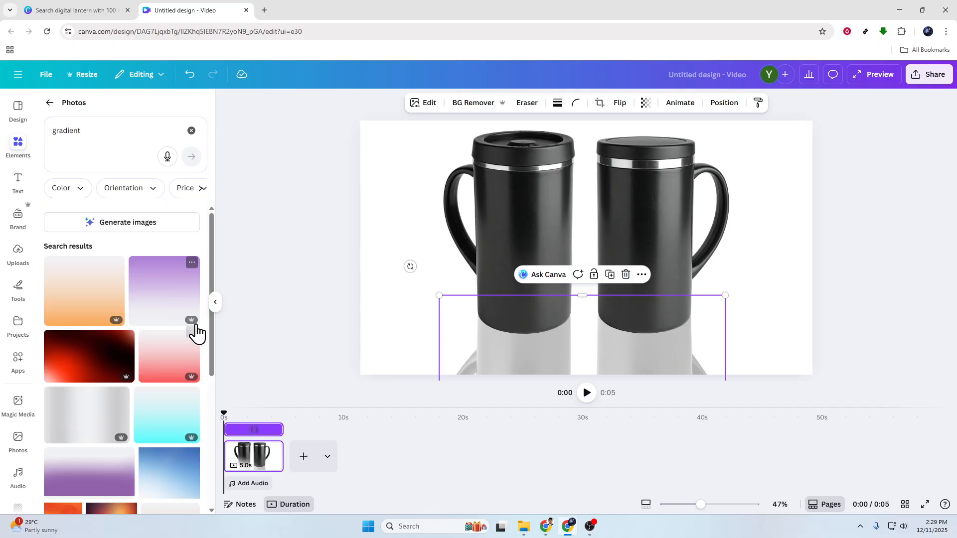
# Add a gradient photo from the search results to the design.
pyautogui.scroll(-3, 134, 421)
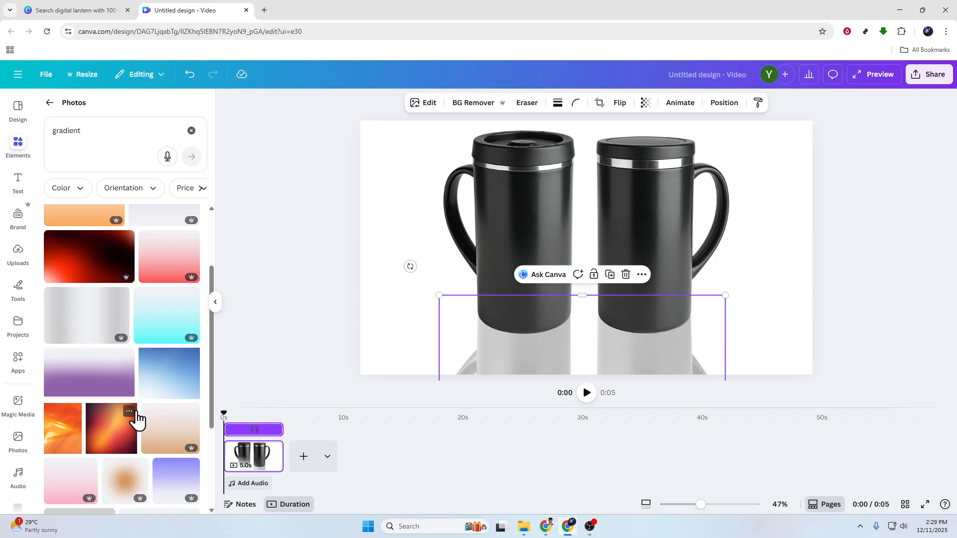
pyautogui.scroll(2, 135, 419)
pyautogui.scroll(-7, 136, 419)
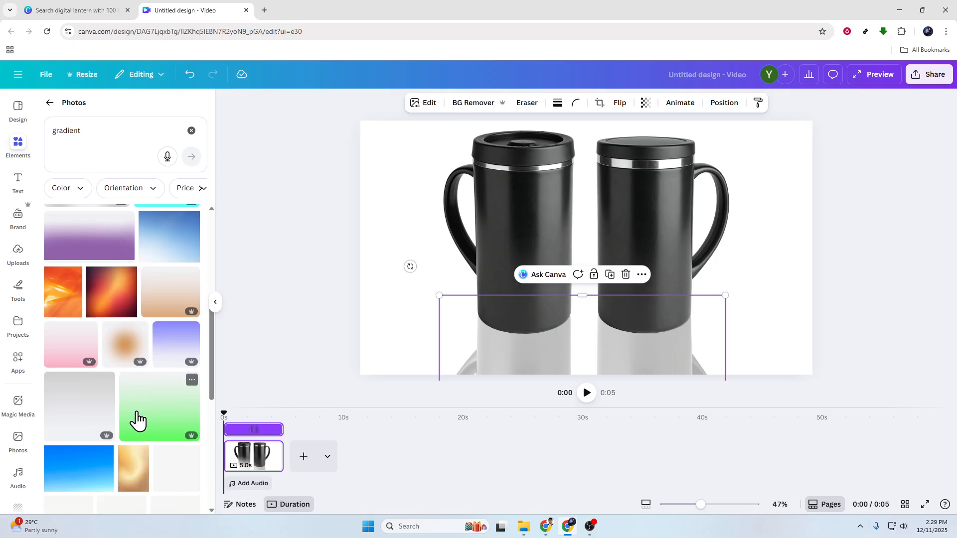
pyautogui.scroll(-3, 137, 412)
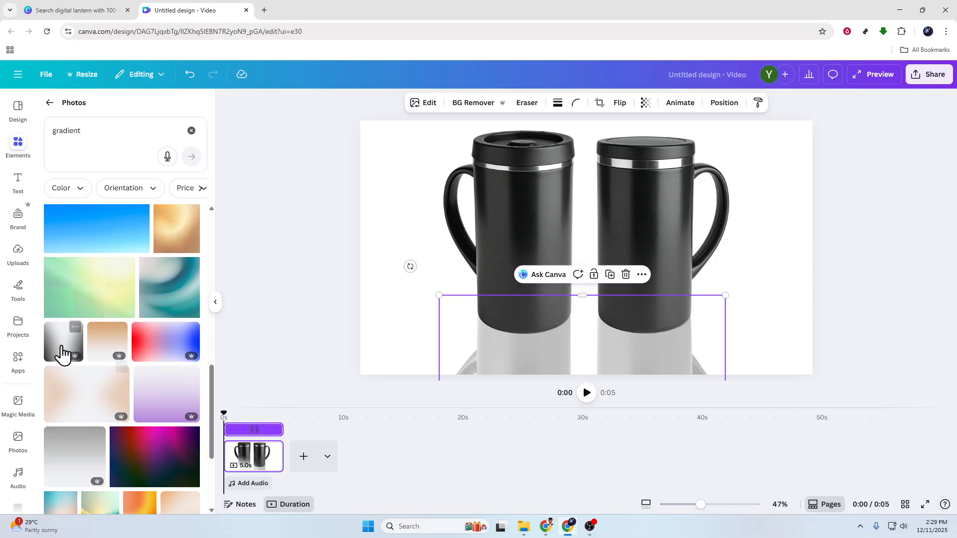
pyautogui.click(111, 336)
# Resize the gradient to about 906 × 864 over the lower part of the mugs.
pyautogui.moveTo(626, 295); pyautogui.dragTo(590, 347)
pyautogui.moveTo(689, 334); pyautogui.dragTo(692, 335)
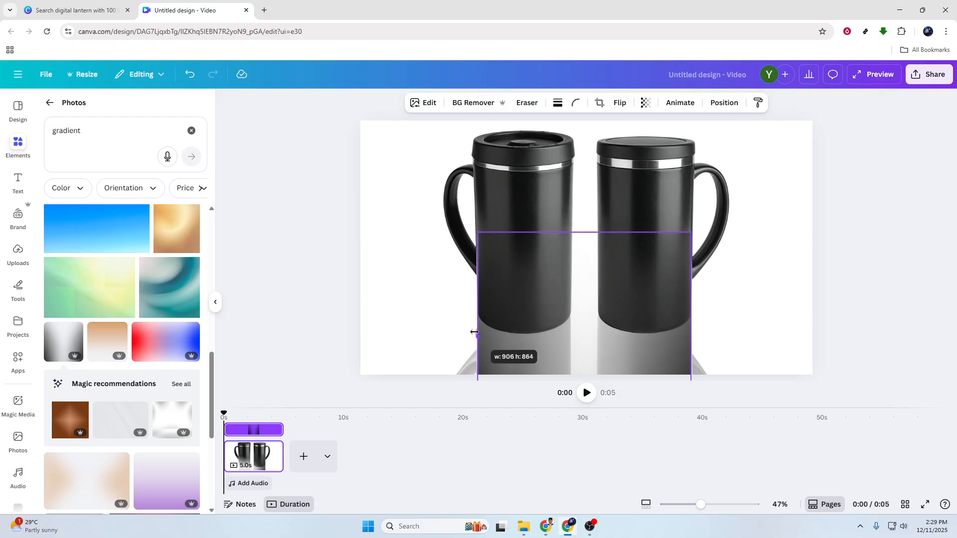
pyautogui.click(927, 325)
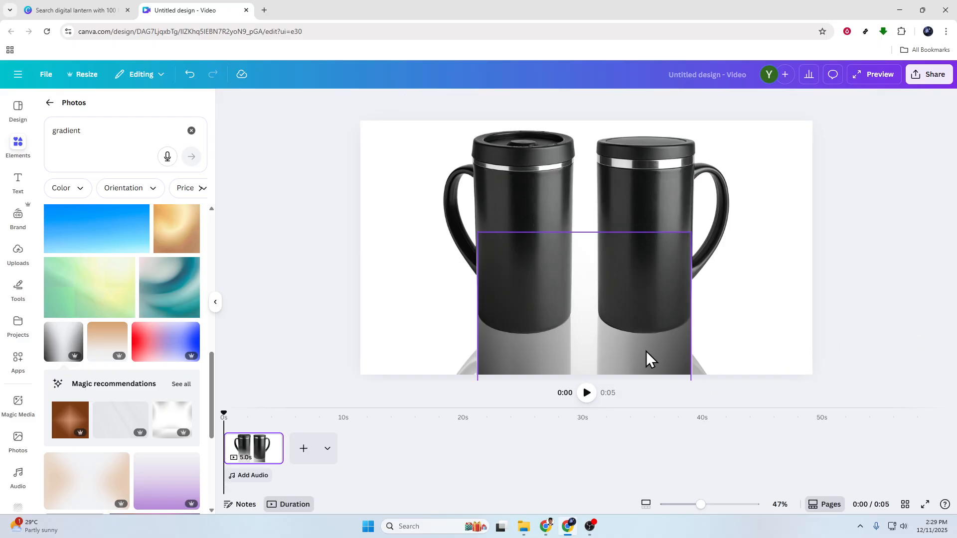
# Move the gradient over the right mug and rotate it slightly.
pyautogui.click(628, 269)
pyautogui.moveTo(586, 235); pyautogui.dragTo(609, 259)
pyautogui.moveTo(573, 355); pyautogui.dragTo(596, 298)
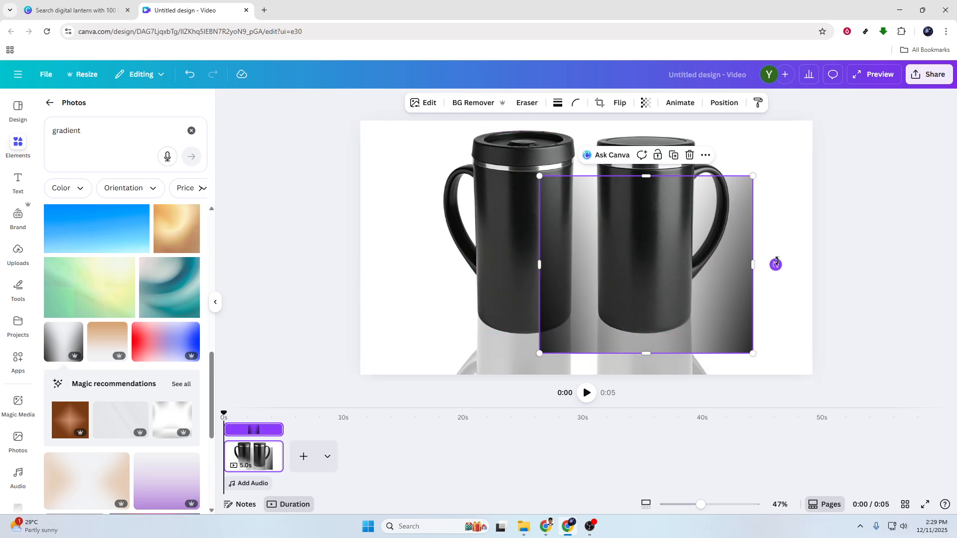
pyautogui.moveTo(776, 265); pyautogui.dragTo(549, 259)
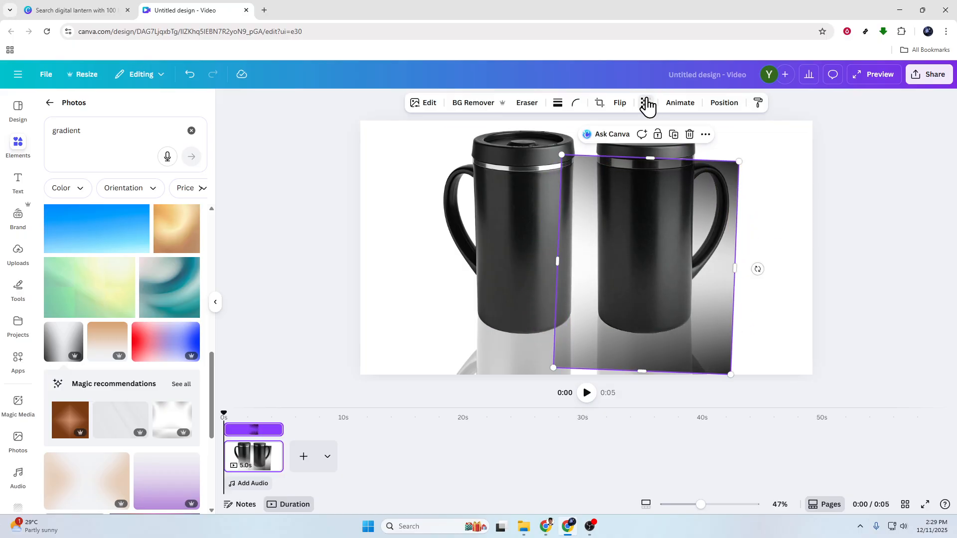
# Lower the gradient's transparency and move it down over the reflection area.
pyautogui.click(645, 103)
pyautogui.moveTo(668, 152); pyautogui.dragTo(593, 152)
pyautogui.moveTo(654, 274); pyautogui.dragTo(610, 407)
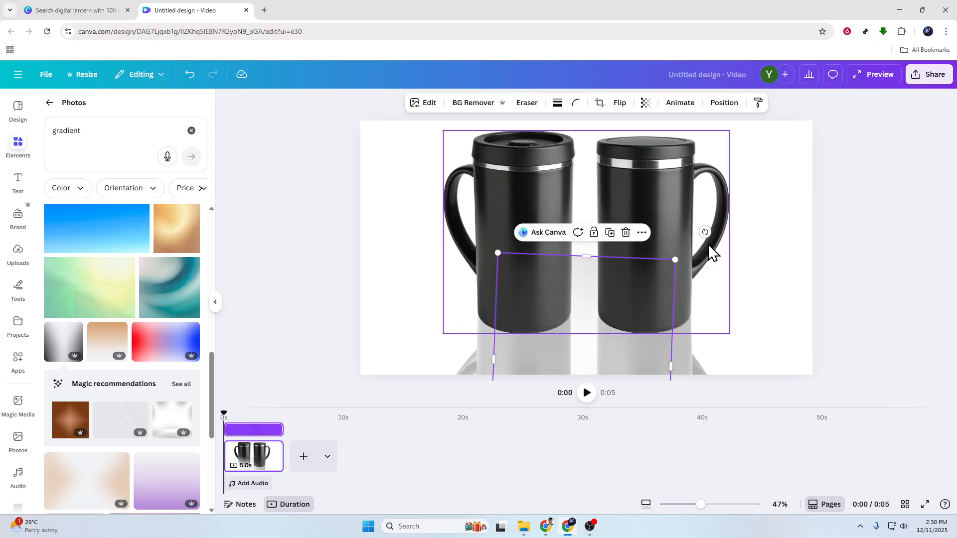
pyautogui.moveTo(705, 230); pyautogui.dragTo(688, 462)
pyautogui.moveTo(633, 351); pyautogui.dragTo(624, 366)
# Search photos for "shaodw" and add the grey oval shadow image.
pyautogui.click(95, 131)
pyautogui.doubleClick(96, 131)
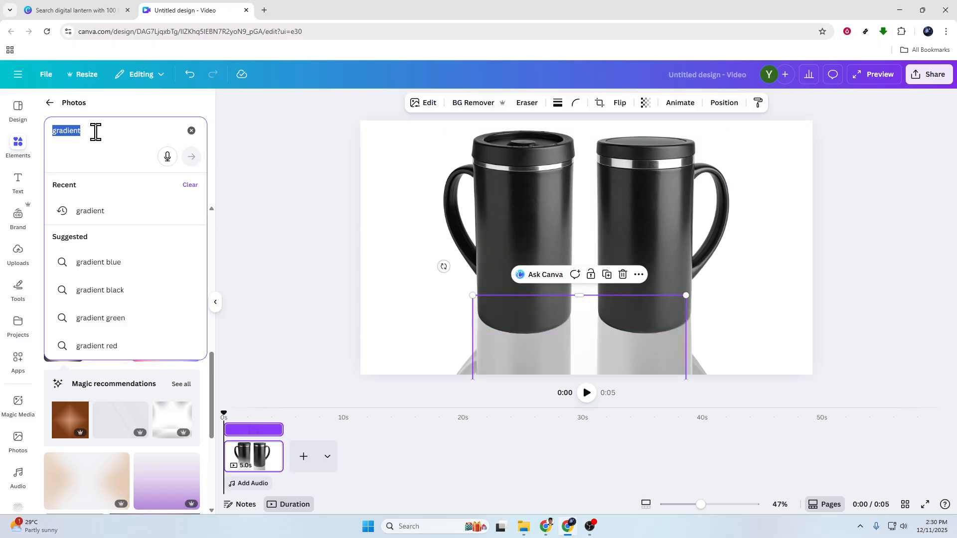
pyautogui.write('shaodw')
pyautogui.press('Return')
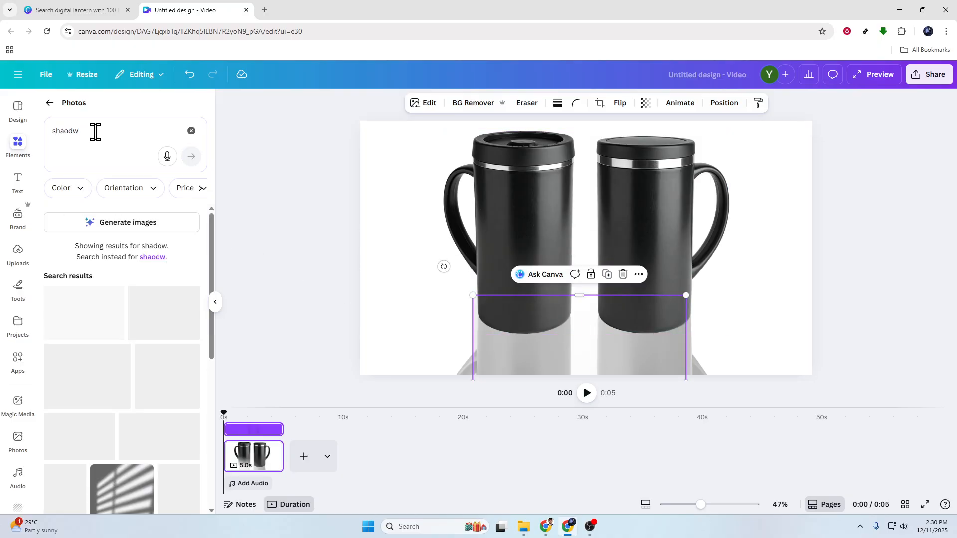
pyautogui.click(160, 443)
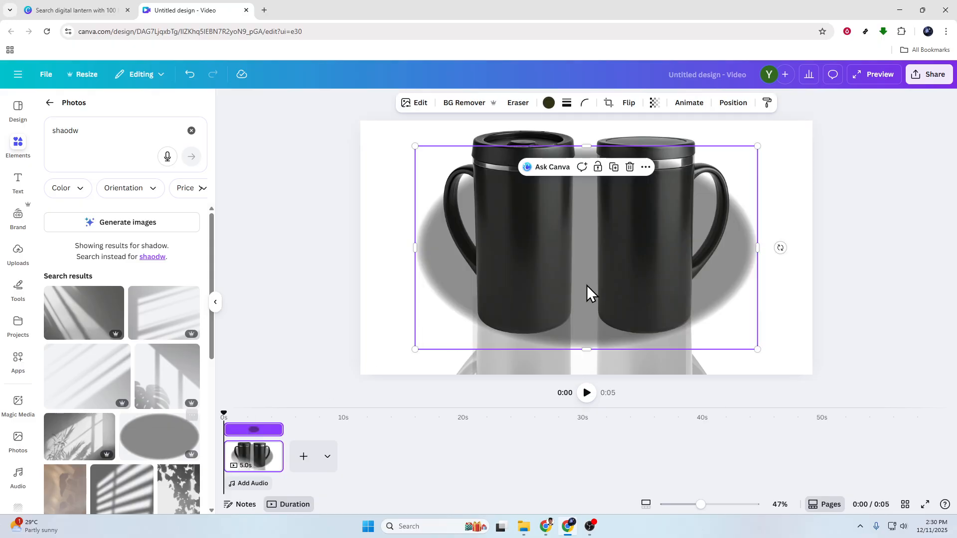
pyautogui.moveTo(586, 146); pyautogui.dragTo(592, 260)
pyautogui.hotkey('ctrl', 'z')
pyautogui.moveTo(757, 148); pyautogui.dragTo(690, 227)
pyautogui.hotkey('ctrl', 'z')
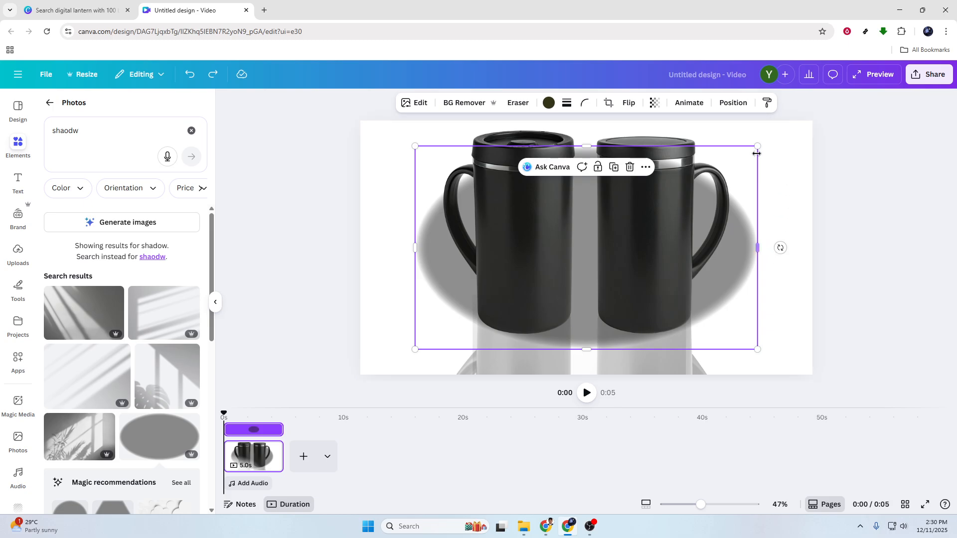
# Shrink the oval shadow to sit under the left mug's base and set its transparency to 24.
pyautogui.moveTo(756, 148); pyautogui.dragTo(535, 345)
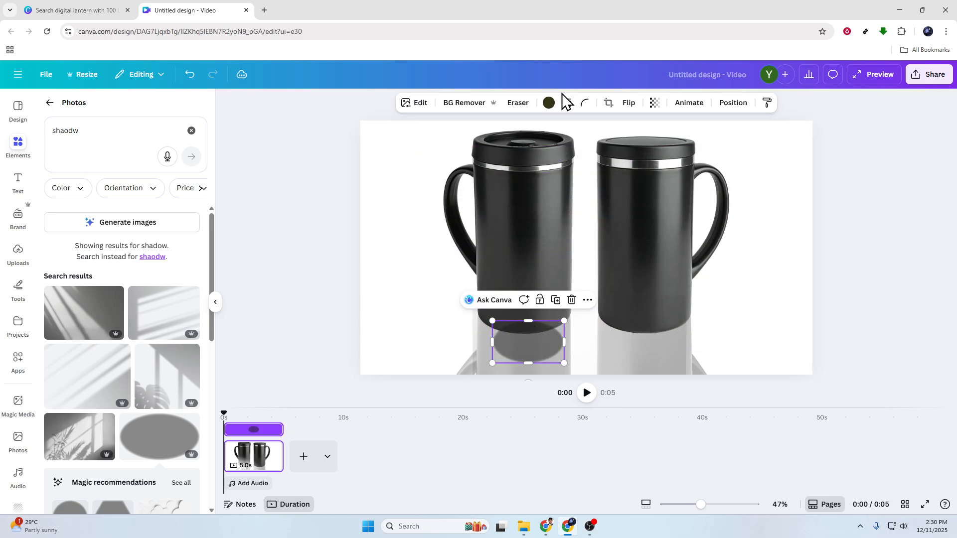
pyautogui.click(655, 103)
pyautogui.moveTo(678, 143); pyautogui.dragTo(622, 147)
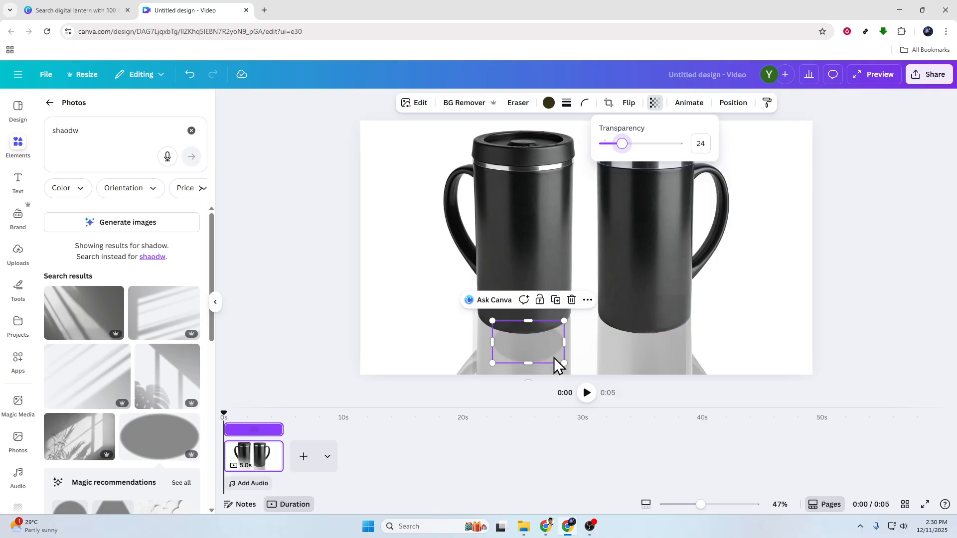
pyautogui.moveTo(565, 345); pyautogui.dragTo(599, 344)
pyautogui.moveTo(558, 342); pyautogui.dragTo(530, 327)
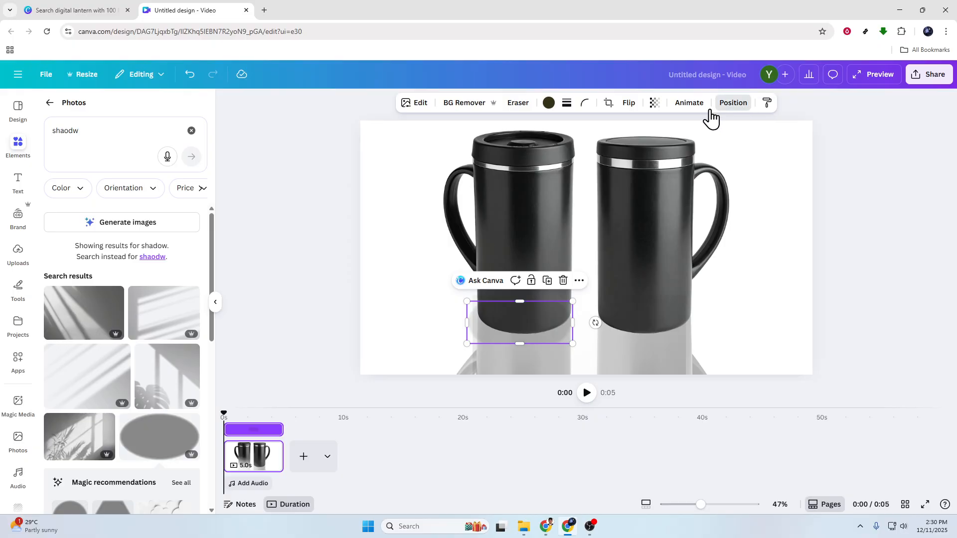
# Move the shadow layer beneath the mug image in the layer order.
pyautogui.click(727, 105)
pyautogui.moveTo(154, 203); pyautogui.dragTo(155, 272)
pyautogui.click(552, 332)
pyautogui.moveTo(550, 332); pyautogui.dragTo(671, 337)
pyautogui.hotkey('ctrl', 'z')
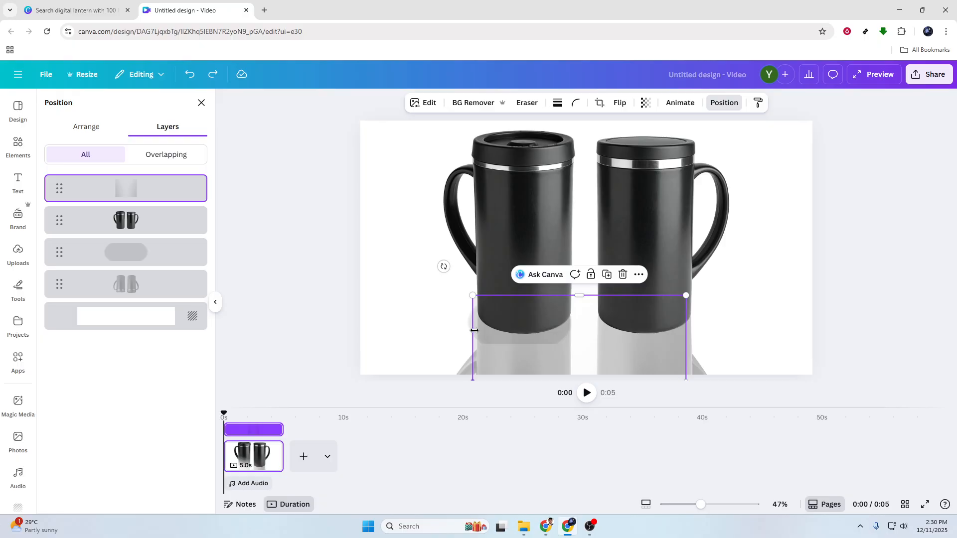
pyautogui.click(366, 290)
pyautogui.click(468, 324)
pyautogui.click(484, 337)
pyautogui.click(216, 302)
pyautogui.moveTo(495, 337); pyautogui.dragTo(414, 343)
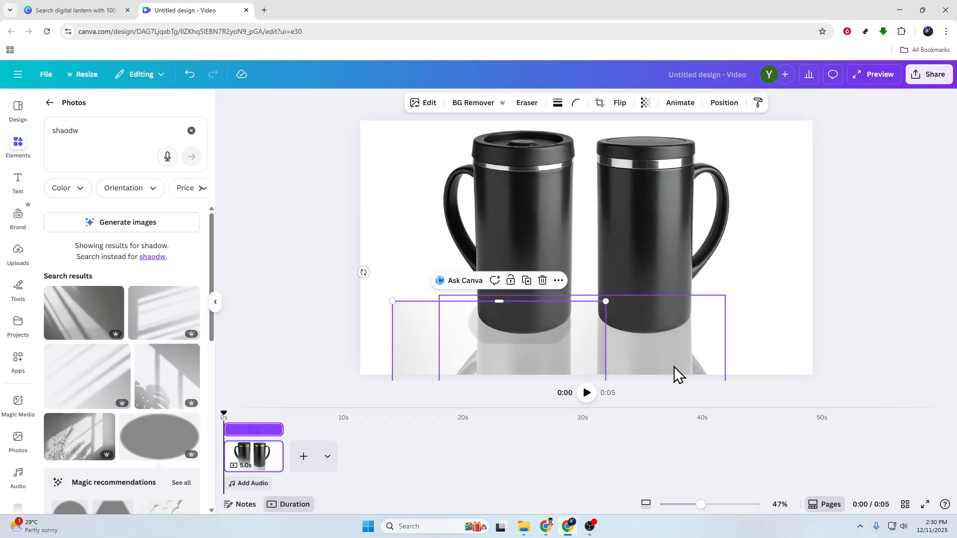
pyautogui.hotkey('ctrl', 'z')
pyautogui.click(870, 297)
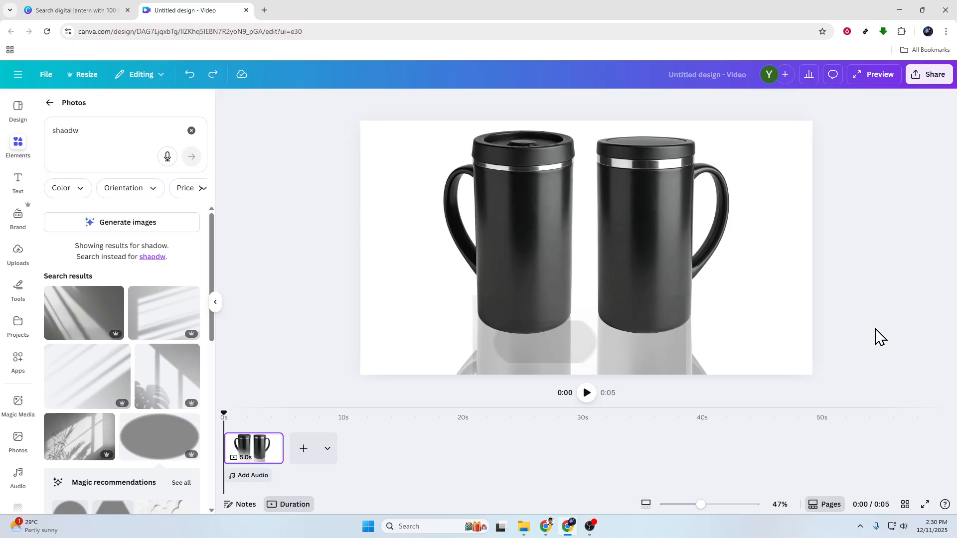
# Move the oval shadow beneath the right mug and drag it lower.
pyautogui.moveTo(565, 347); pyautogui.dragTo(618, 311)
pyautogui.click(913, 309)
pyautogui.click(631, 352)
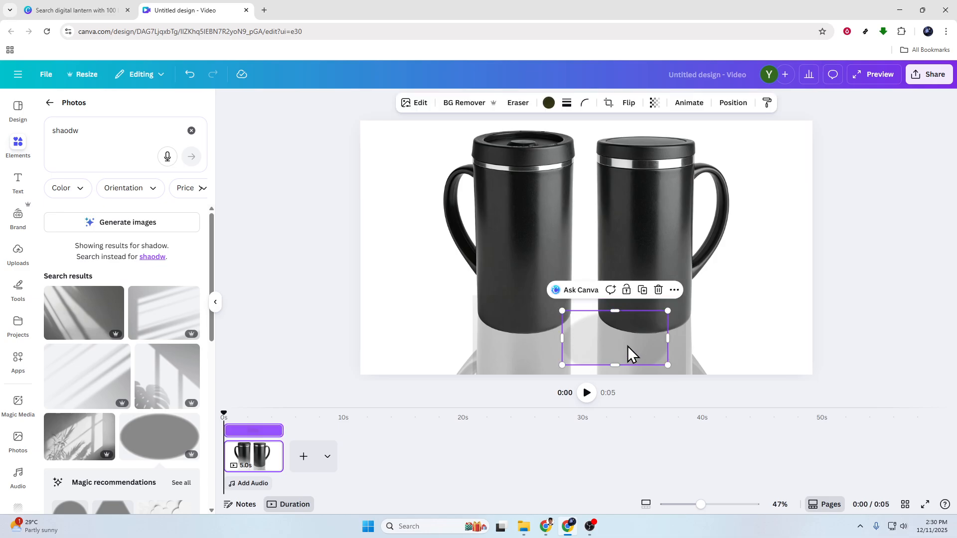
pyautogui.moveTo(631, 352); pyautogui.dragTo(667, 336)
pyautogui.moveTo(661, 335); pyautogui.dragTo(666, 455)
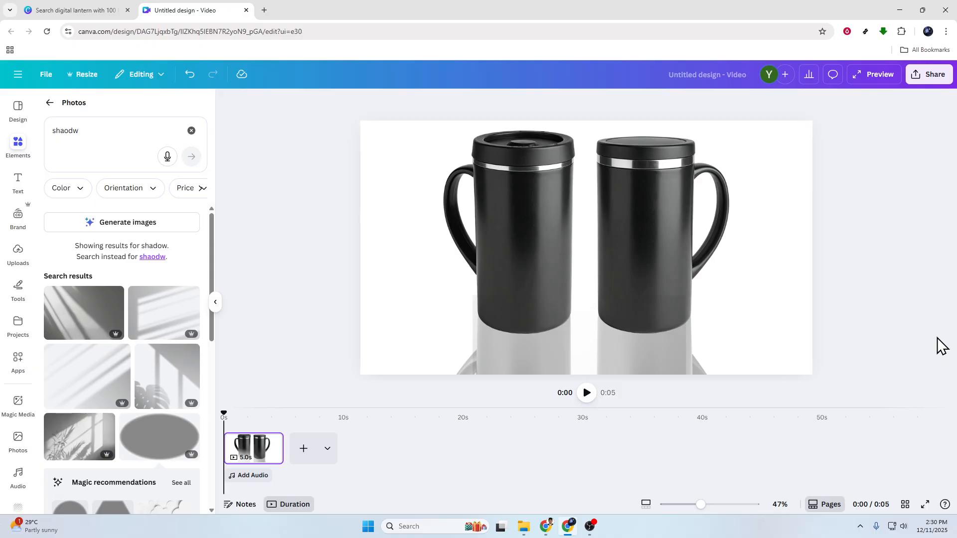